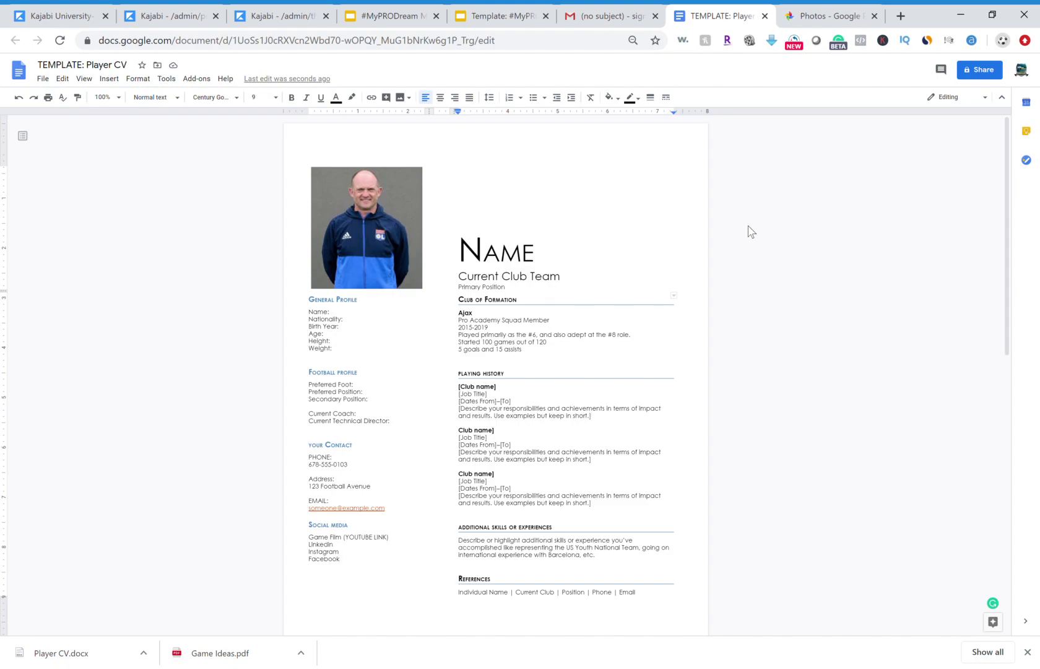
- Open the File menu of the Player CV template to show the Make a copy option
{"action": "left_click", "coordinate": [48, 80]}
{"action": "left_click", "coordinate": [50, 79]}
{"action": "left_click", "coordinate": [50, 81]}
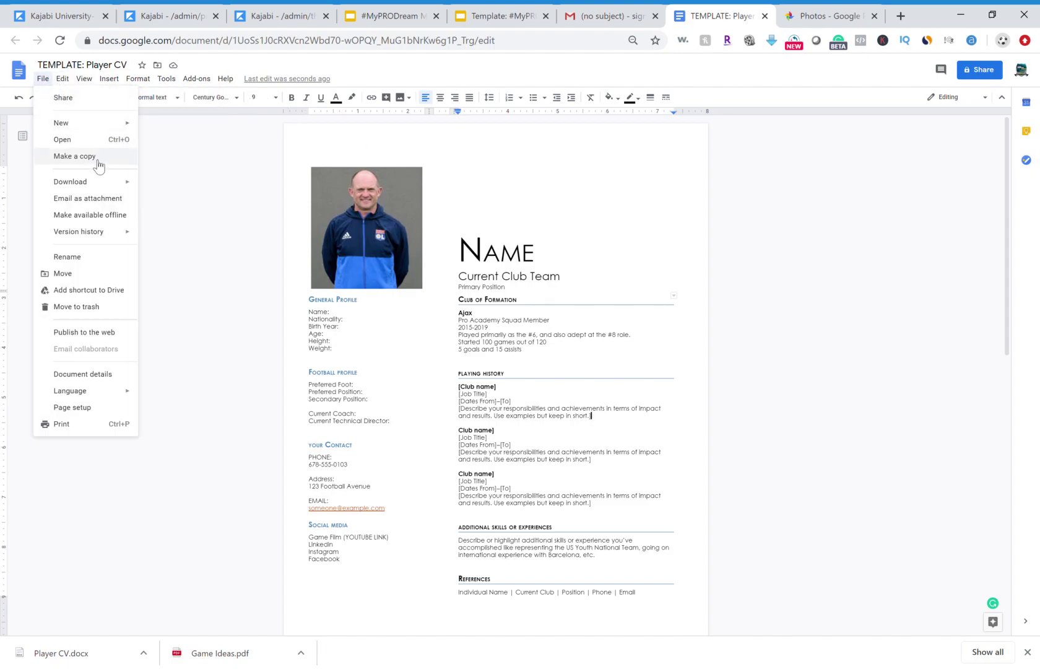
- Close the File menu, then select the player photo and the NAME title area and Ajax description to review them
{"action": "left_click", "coordinate": [197, 193]}
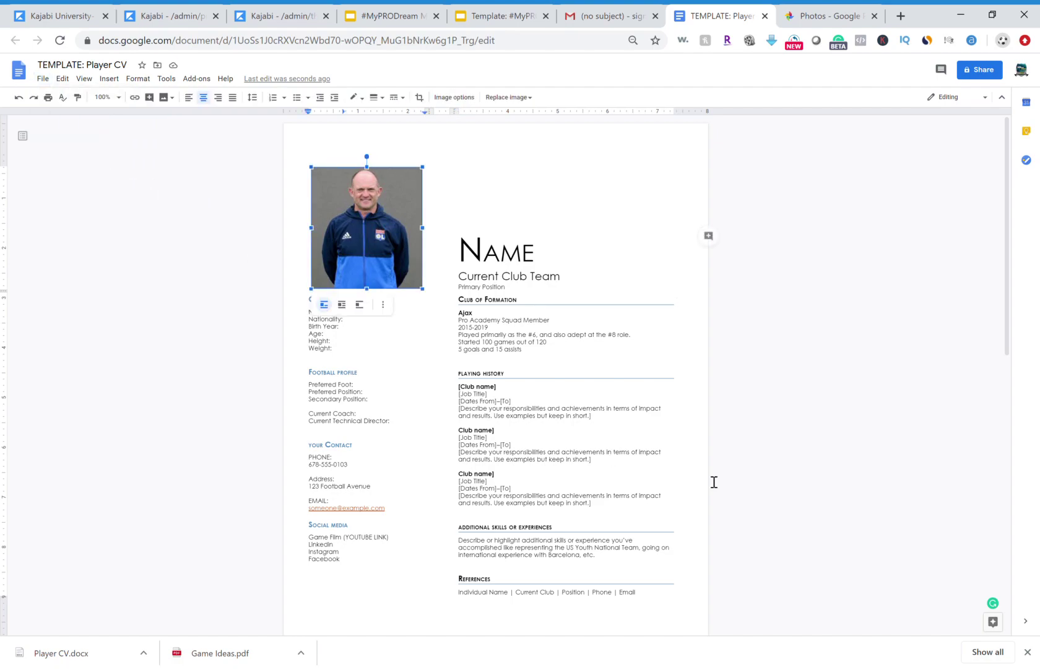
{"action": "left_click", "coordinate": [778, 303]}
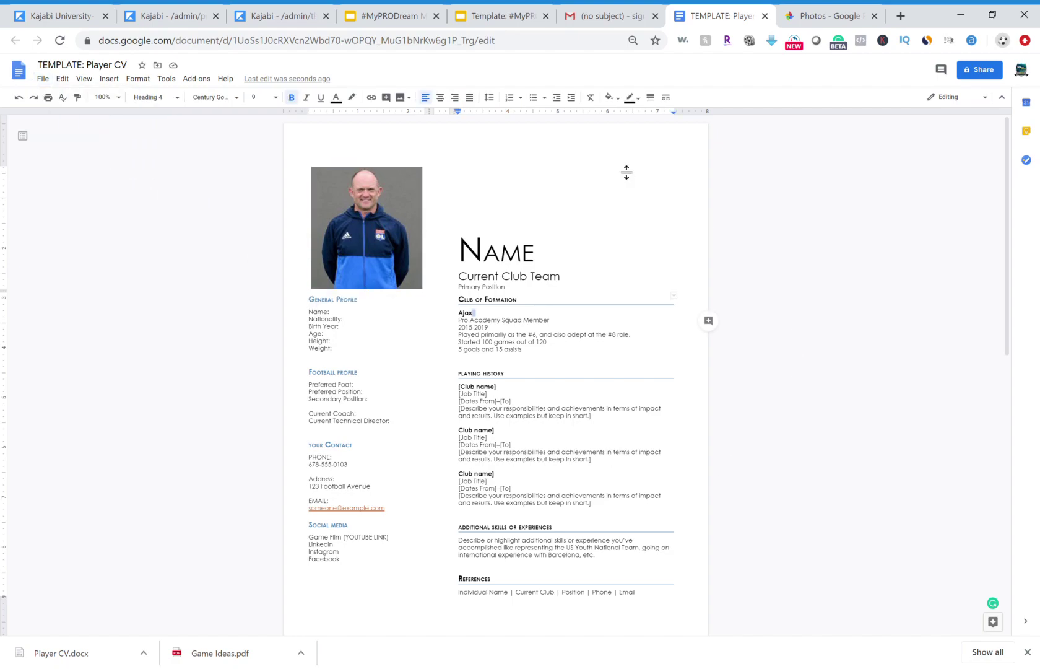
{"action": "double_click", "coordinate": [732, 203]}
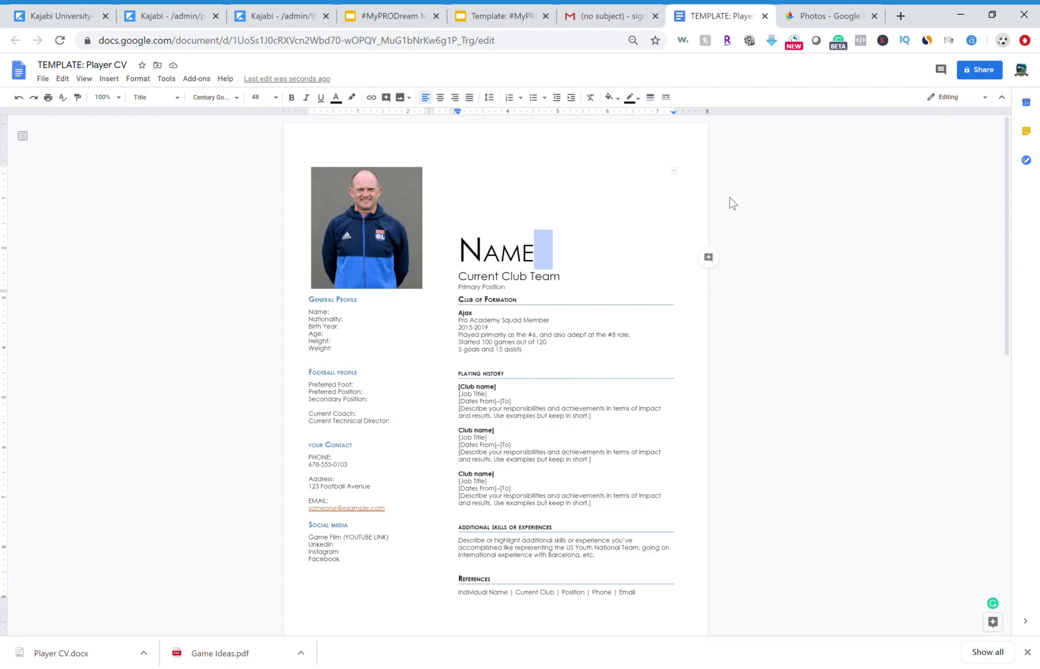
{"action": "left_click", "coordinate": [577, 335]}
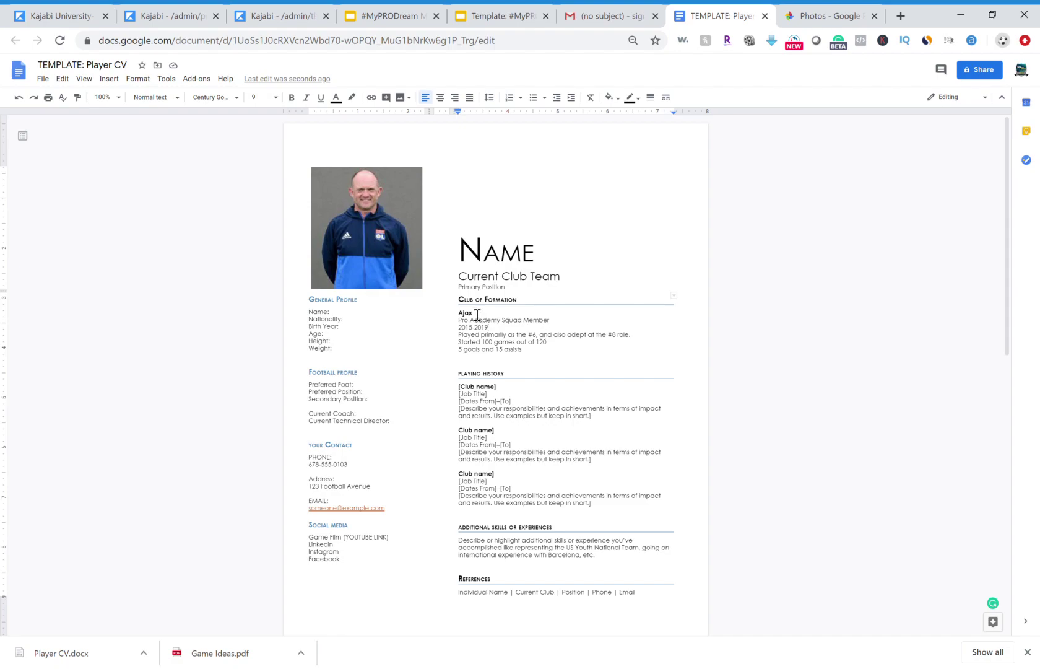
{"action": "left_click", "coordinate": [397, 246]}
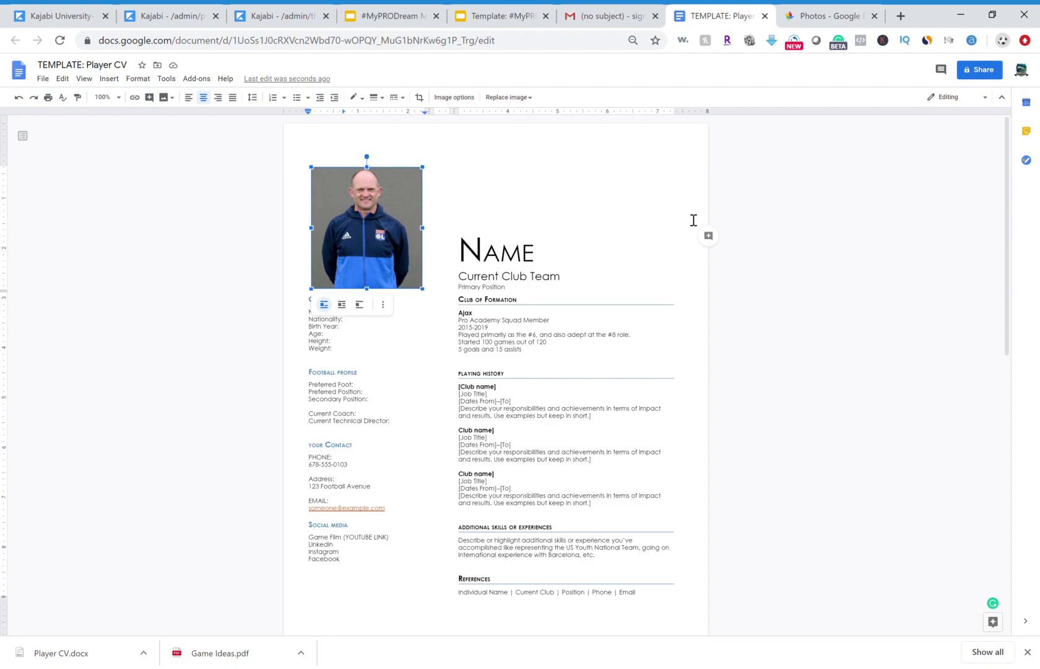
{"action": "left_click", "coordinate": [754, 203]}
- Select the NAME title, Current Club Team and Primary Position lines to review them
{"action": "left_click_drag", "start_coordinate": [460, 251], "coordinate": [547, 261]}
{"action": "left_click", "coordinate": [495, 280]}
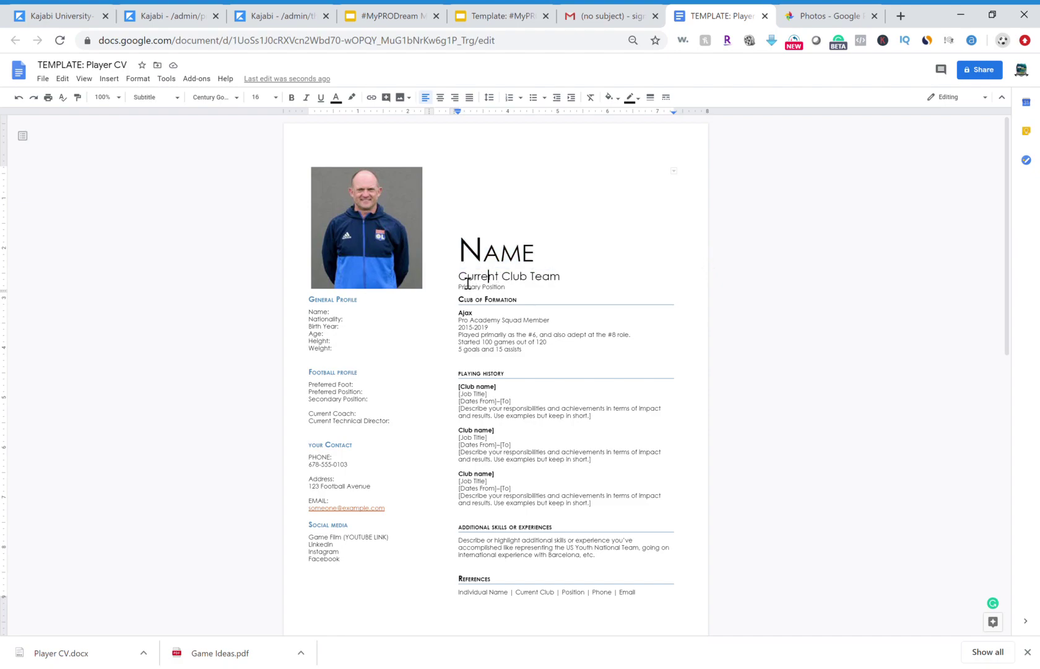
{"action": "left_click_drag", "start_coordinate": [459, 277], "coordinate": [573, 283]}
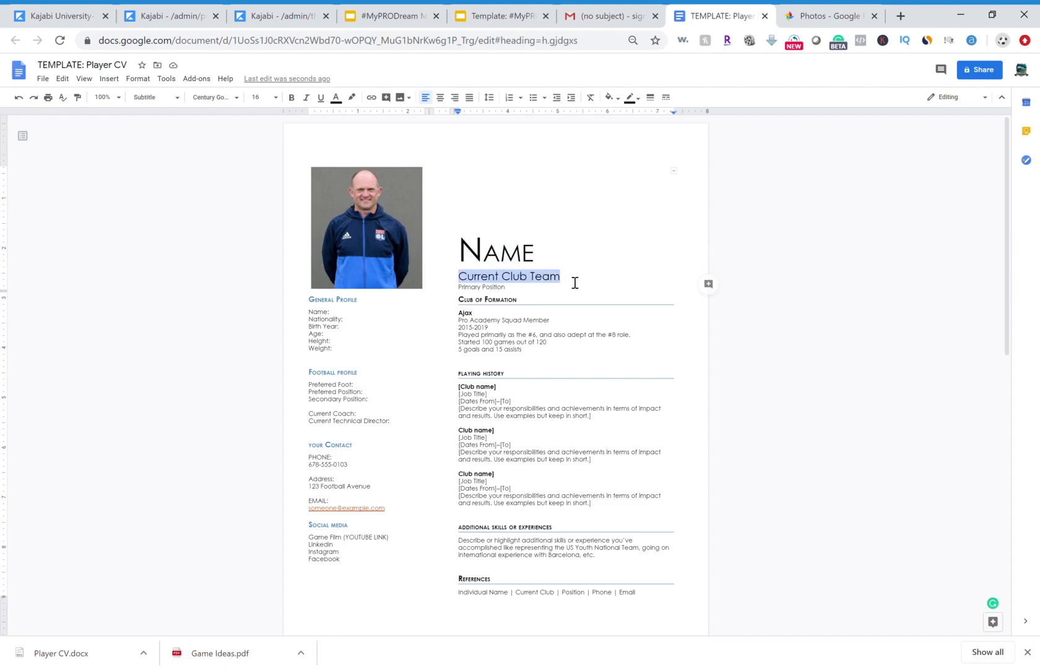
{"action": "left_click", "coordinate": [467, 291]}
{"action": "left_click_drag", "start_coordinate": [459, 287], "coordinate": [512, 293]}
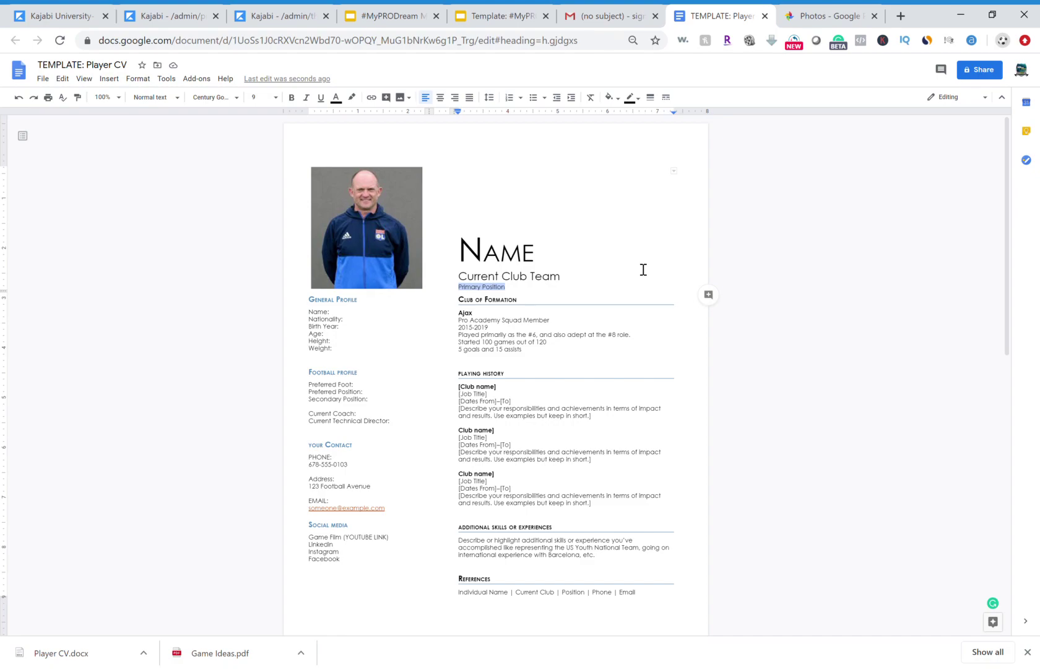
{"action": "left_click", "coordinate": [350, 329]}
{"action": "left_click", "coordinate": [332, 311]}
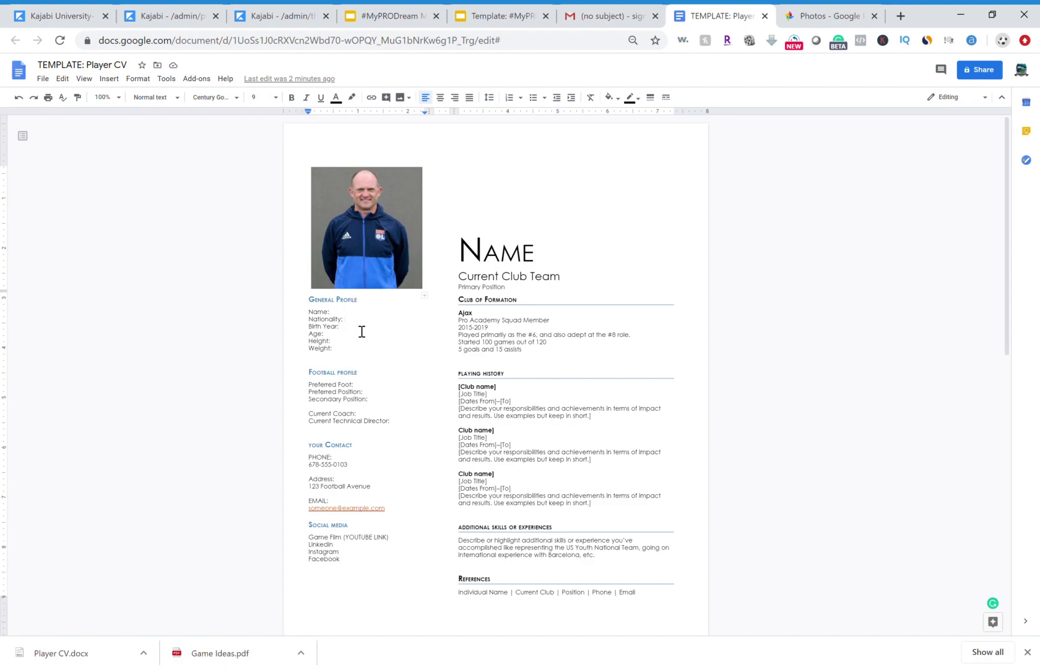
{"action": "key", "text": "Down"}
{"action": "key", "text": "Down"}
{"action": "key", "text": "Up"}
{"action": "scroll", "coordinate": [369, 344], "scroll_direction": "down", "scroll_amount": 1}
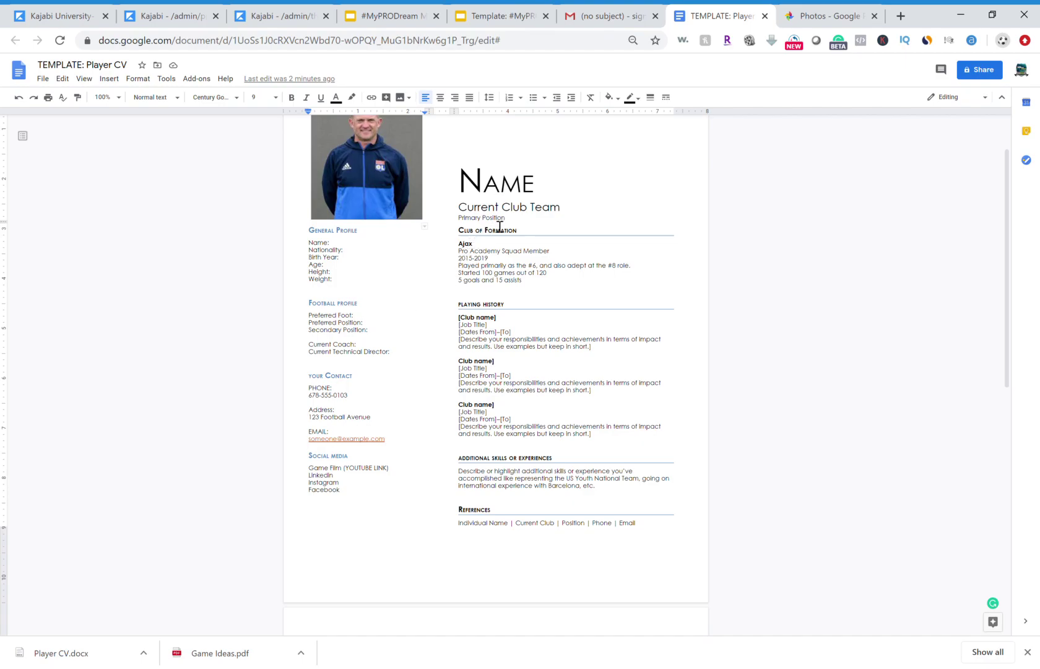
{"action": "left_click", "coordinate": [382, 338]}
{"action": "left_click", "coordinate": [491, 219]}
{"action": "left_click_drag", "start_coordinate": [309, 323], "coordinate": [373, 336]}
{"action": "left_click", "coordinate": [374, 336]}
{"action": "double_click", "coordinate": [386, 347]}
{"action": "left_click", "coordinate": [390, 351]}
{"action": "key", "text": "Down"}
{"action": "key", "text": "Down"}
{"action": "left_click", "coordinate": [349, 395]}
{"action": "key", "text": "Down"}
{"action": "key", "text": "Down"}
{"action": "scroll", "coordinate": [347, 404], "scroll_direction": "down", "scroll_amount": 2}
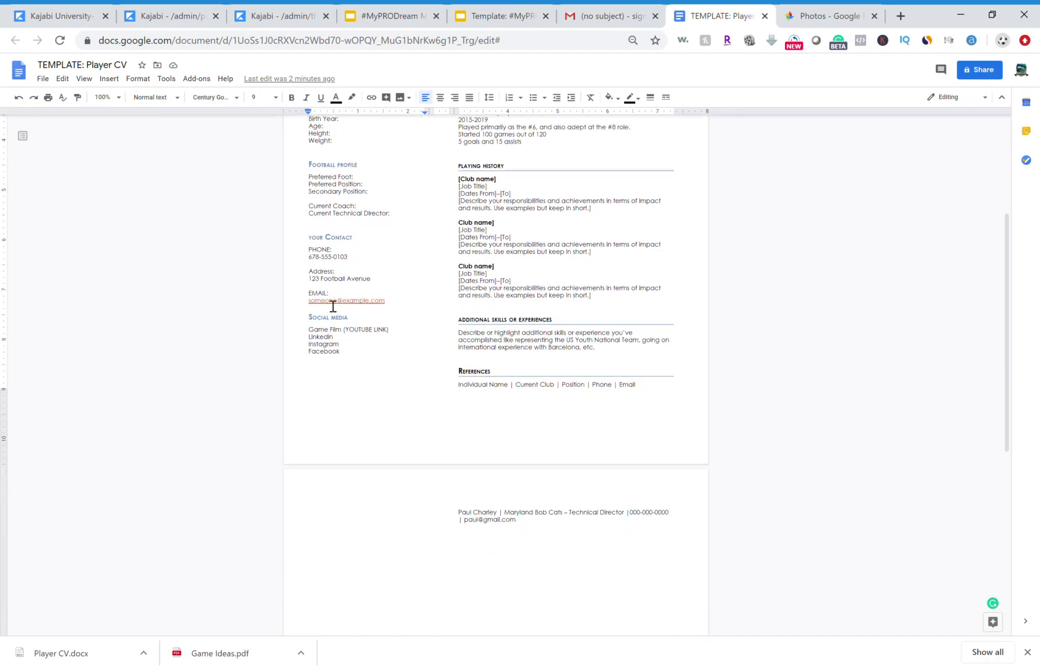
{"action": "scroll", "coordinate": [333, 306], "scroll_direction": "up", "scroll_amount": 1}
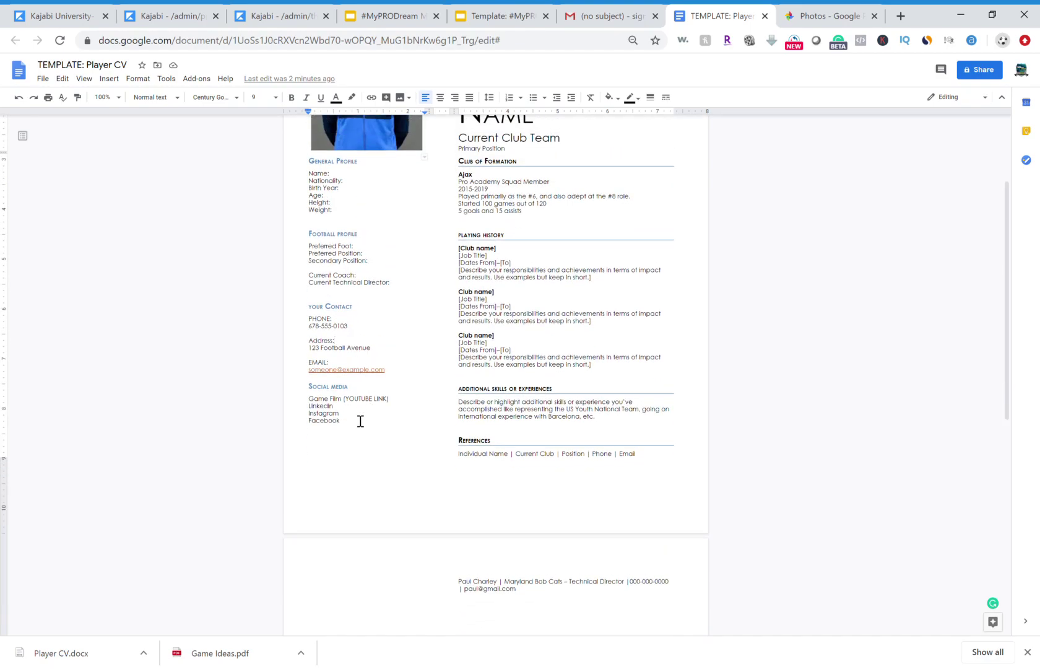
{"action": "left_click_drag", "start_coordinate": [309, 399], "coordinate": [369, 411]}
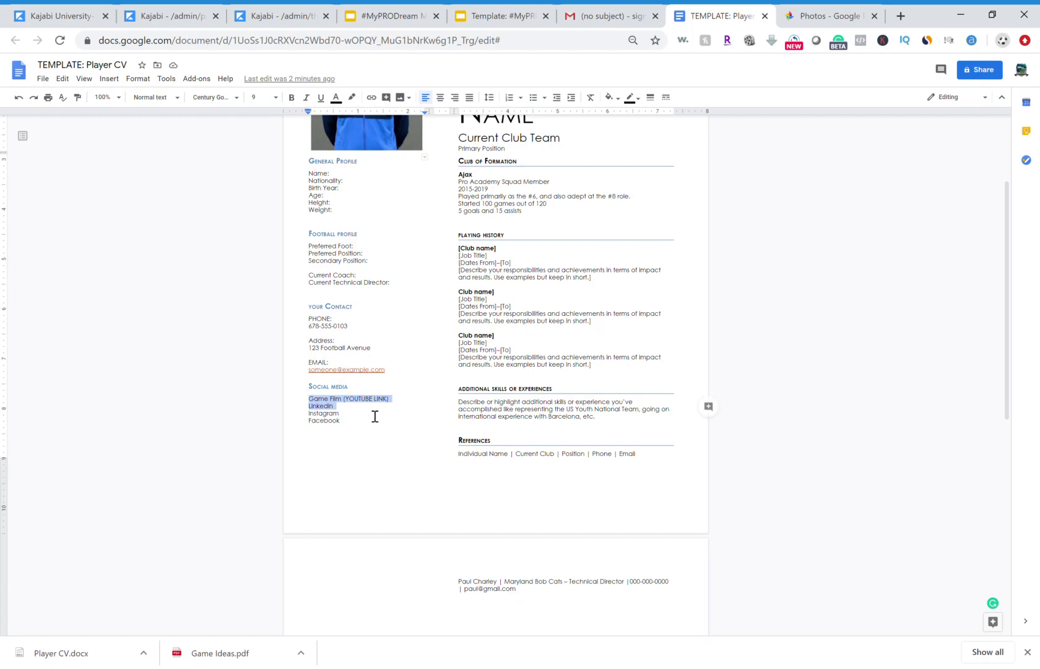
{"action": "left_click", "coordinate": [374, 416]}
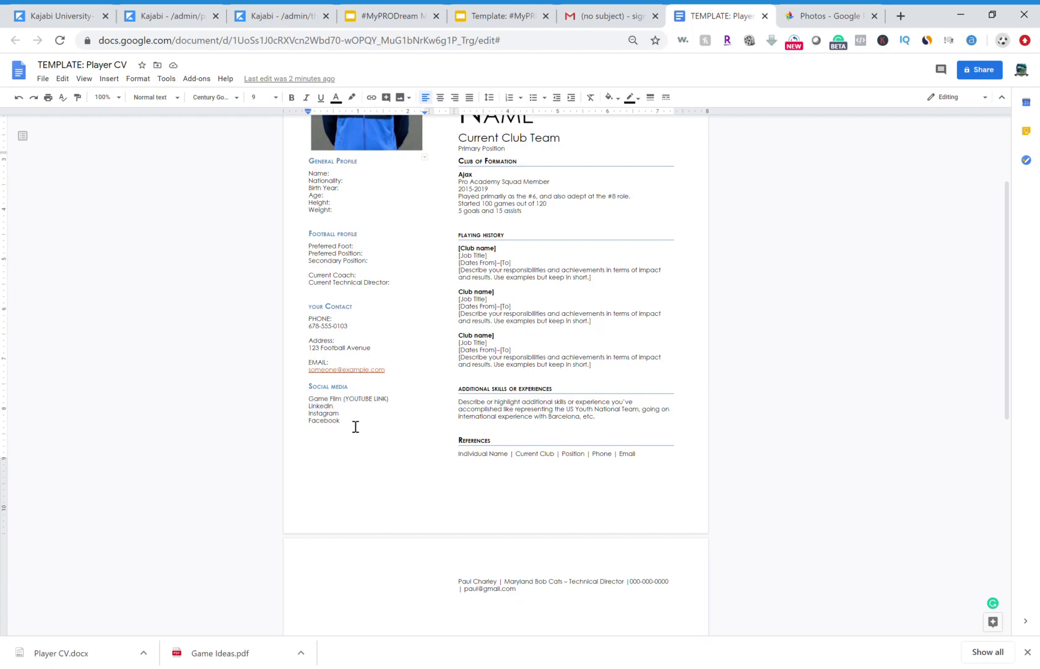
{"action": "scroll", "coordinate": [390, 425], "scroll_direction": "up", "scroll_amount": 1}
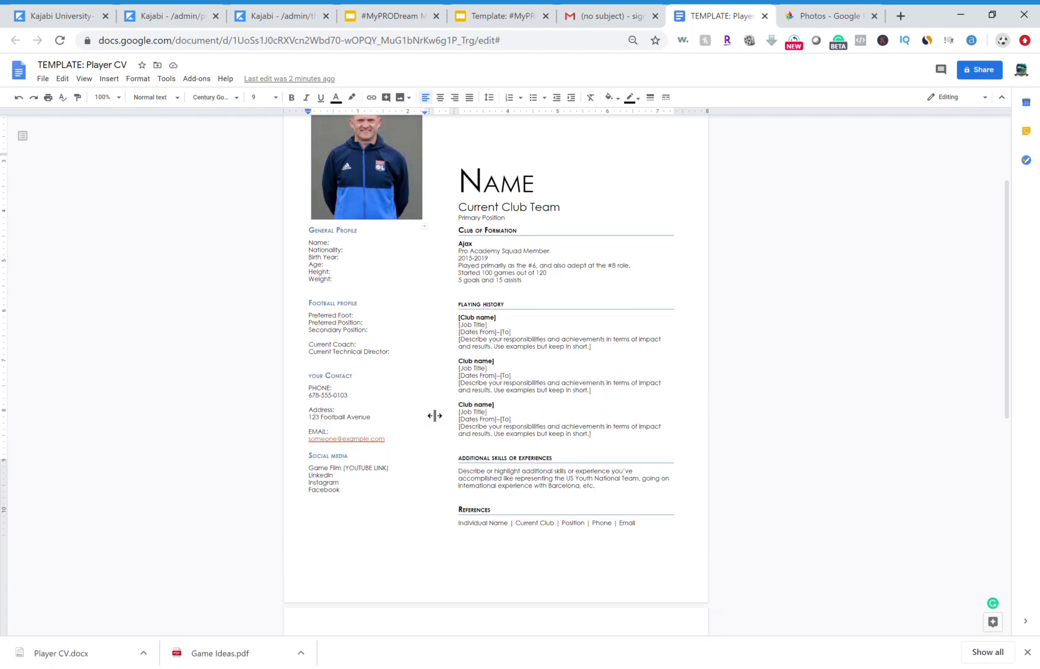
{"action": "left_click_drag", "start_coordinate": [464, 235], "coordinate": [524, 248]}
{"action": "left_click", "coordinate": [512, 265]}
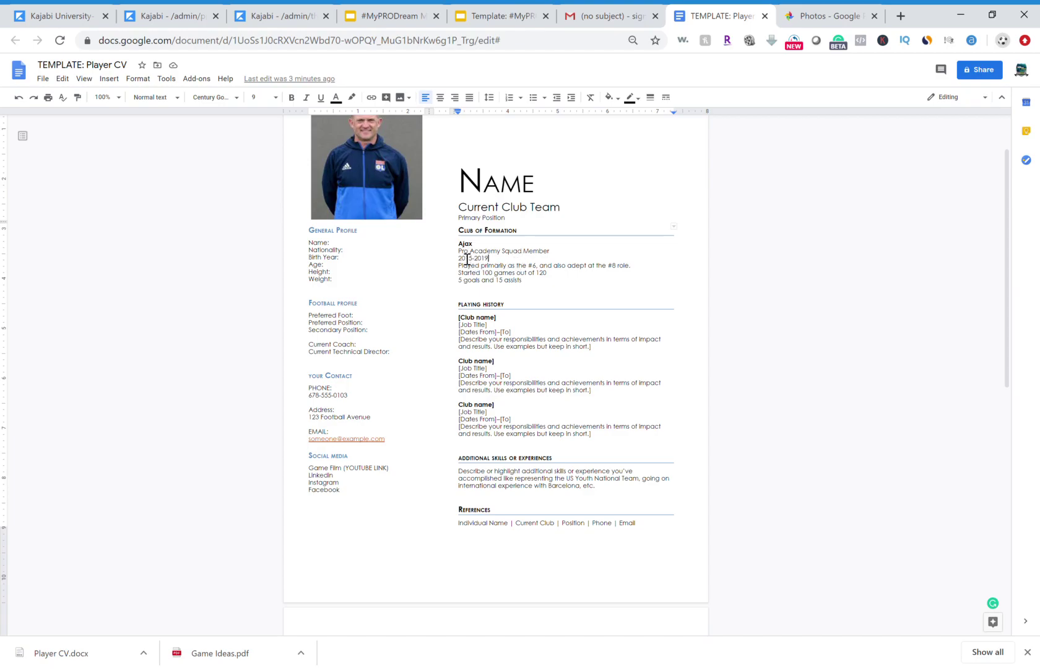
{"action": "left_click_drag", "start_coordinate": [460, 251], "coordinate": [558, 256]}
{"action": "left_click", "coordinate": [543, 254]}
{"action": "left_click_drag", "start_coordinate": [550, 254], "coordinate": [560, 258]}
{"action": "left_click", "coordinate": [542, 261]}
{"action": "left_click", "coordinate": [471, 266], "text": "shift"}
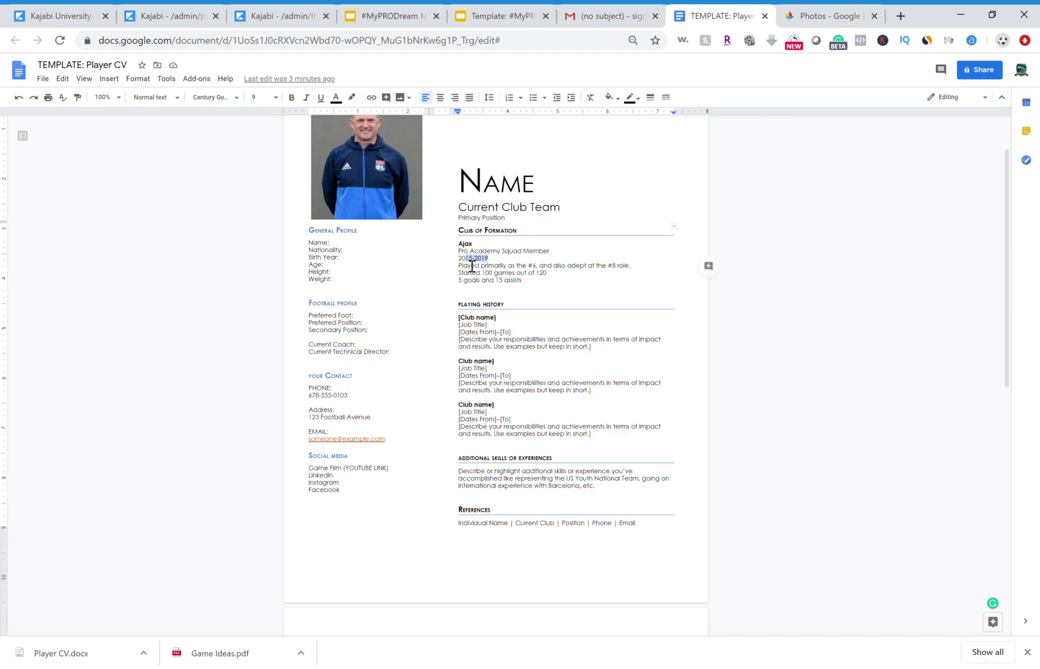
{"action": "left_click_drag", "start_coordinate": [459, 265], "coordinate": [631, 273]}
{"action": "left_click", "coordinate": [532, 274]}
{"action": "left_click_drag", "start_coordinate": [462, 274], "coordinate": [554, 274]}
{"action": "left_click", "coordinate": [553, 274]}
{"action": "left_click_drag", "start_coordinate": [459, 281], "coordinate": [535, 286]}
{"action": "left_click", "coordinate": [535, 286]}
{"action": "left_click_drag", "start_coordinate": [459, 317], "coordinate": [601, 395]}
{"action": "left_click", "coordinate": [602, 397]}
- Delete the third Playing History entry, leaving two club entries
{"action": "left_click_drag", "start_coordinate": [610, 438], "coordinate": [468, 412]}
{"action": "key", "text": "BackSpace"}
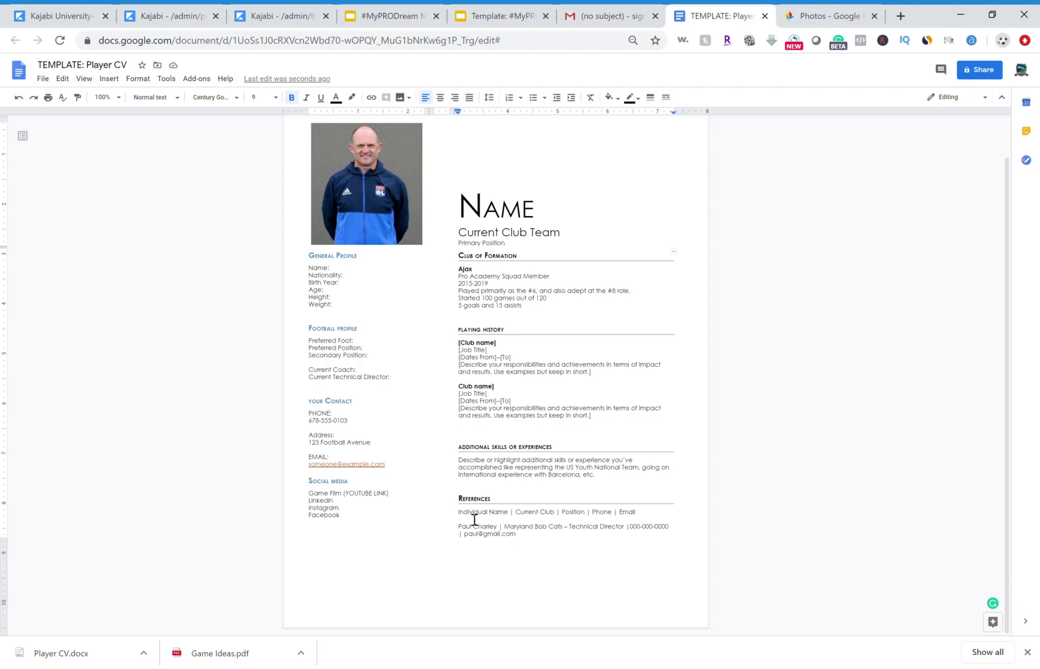
- Delete the 'Individual Name | Current Club | Position | Phone | Email' placeholder line under References
{"action": "left_click_drag", "start_coordinate": [462, 525], "coordinate": [643, 520]}
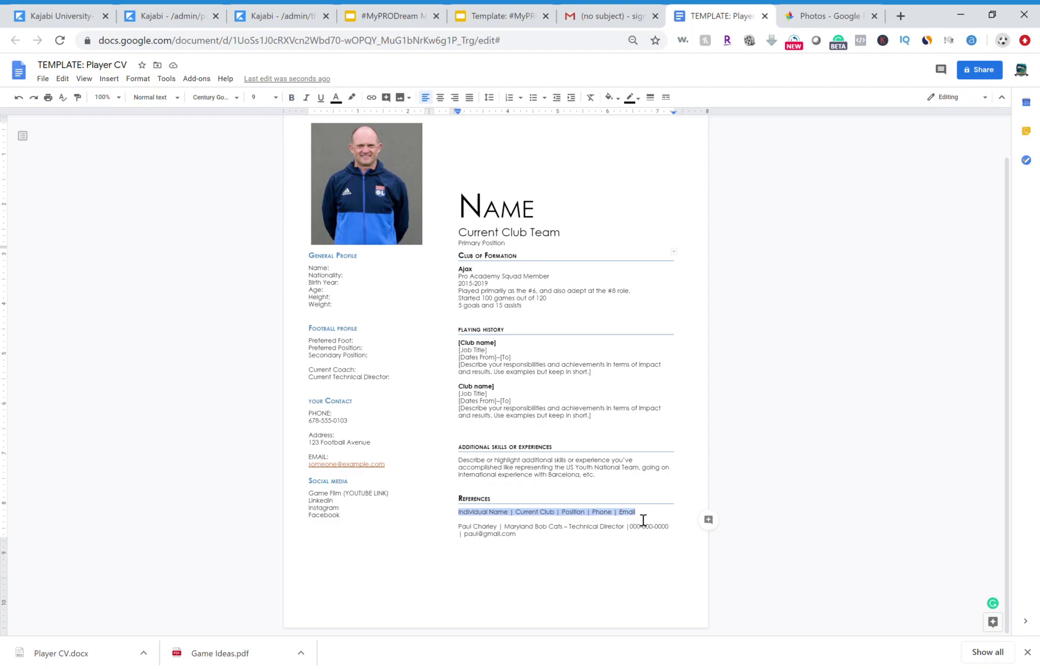
{"action": "key", "text": "BackSpace"}
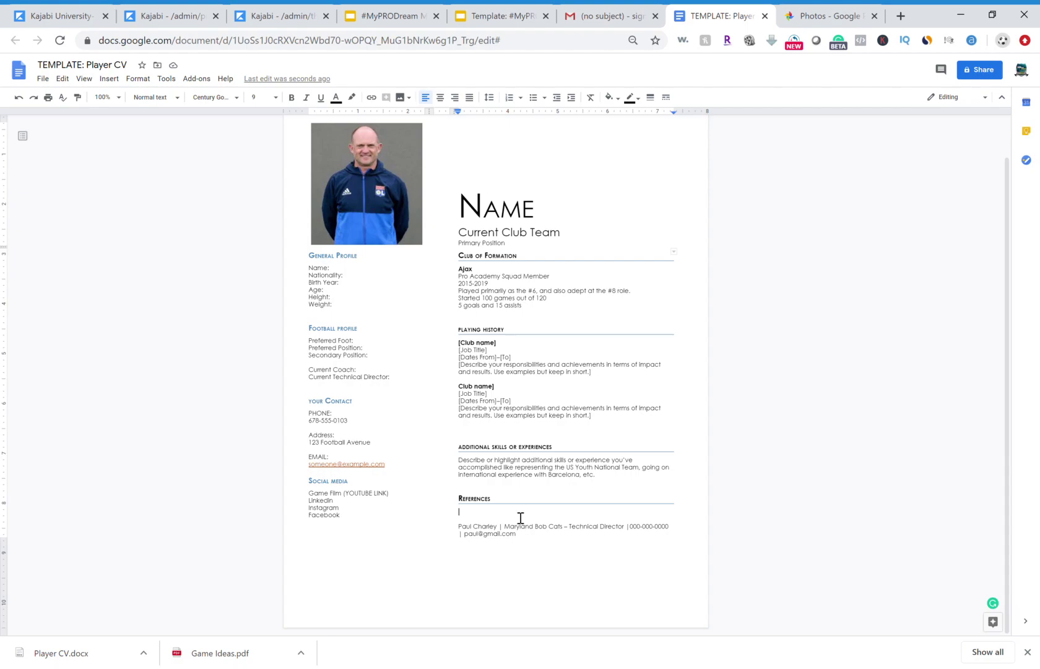
{"action": "left_click", "coordinate": [400, 243]}
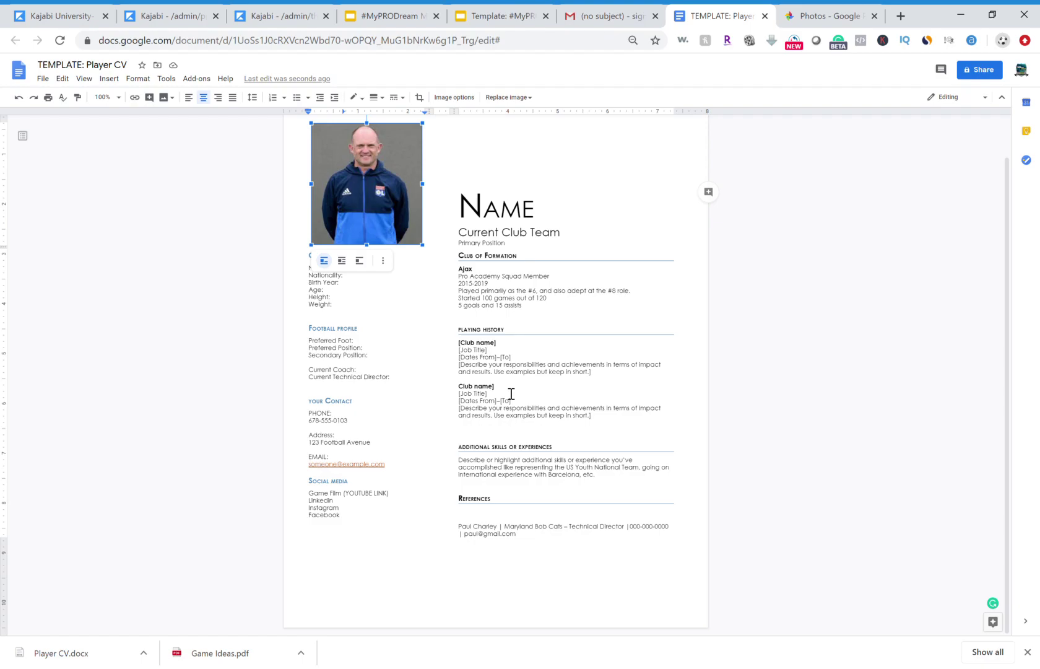
{"action": "left_click", "coordinate": [500, 395]}
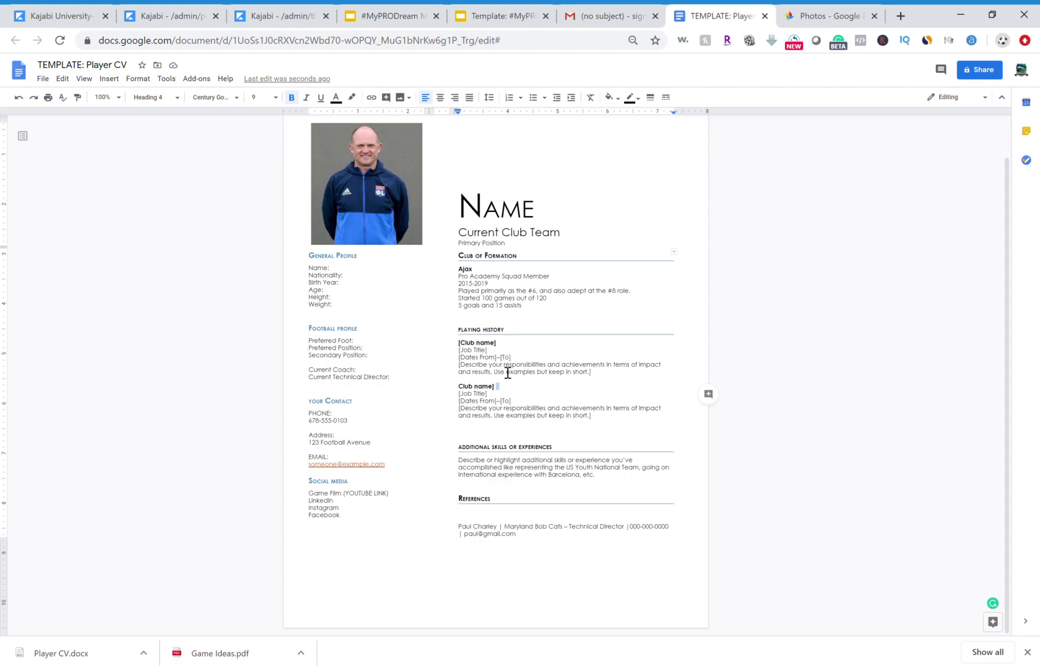
{"action": "left_click", "coordinate": [569, 312]}
{"action": "scroll", "coordinate": [569, 314], "scroll_direction": "up", "scroll_amount": 2}
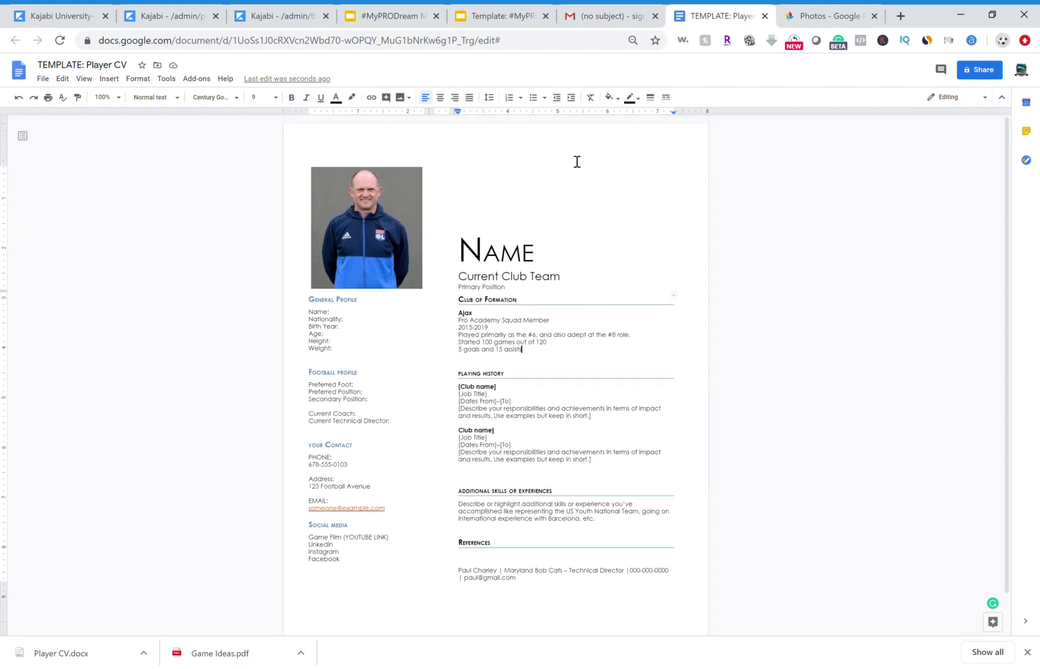